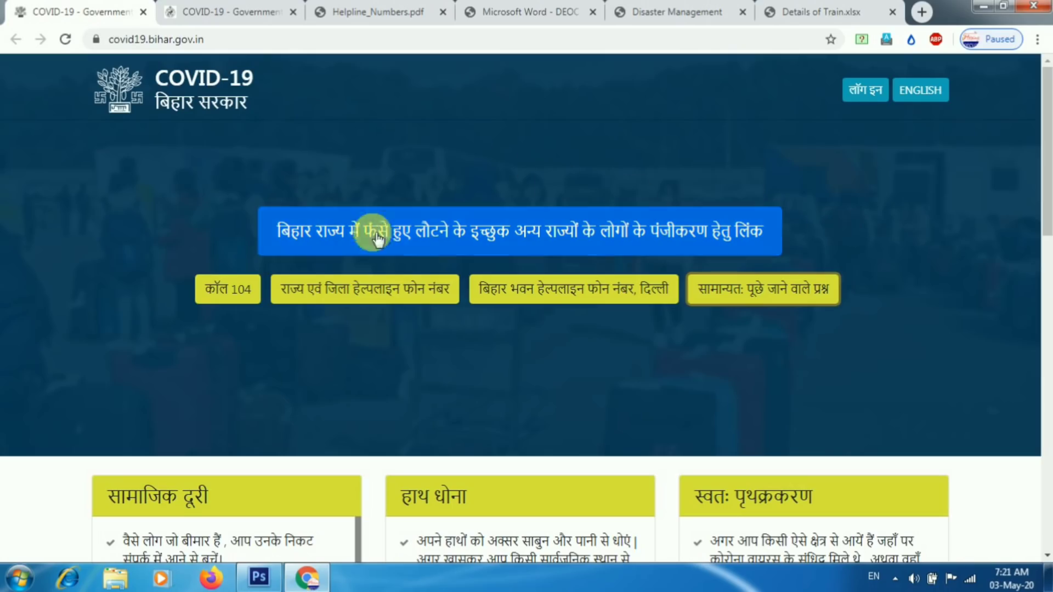
# Open the migrant registration page and read its heading about who can register to return to their home state
pyautogui.click(344, 203)
pyautogui.click(241, 11)
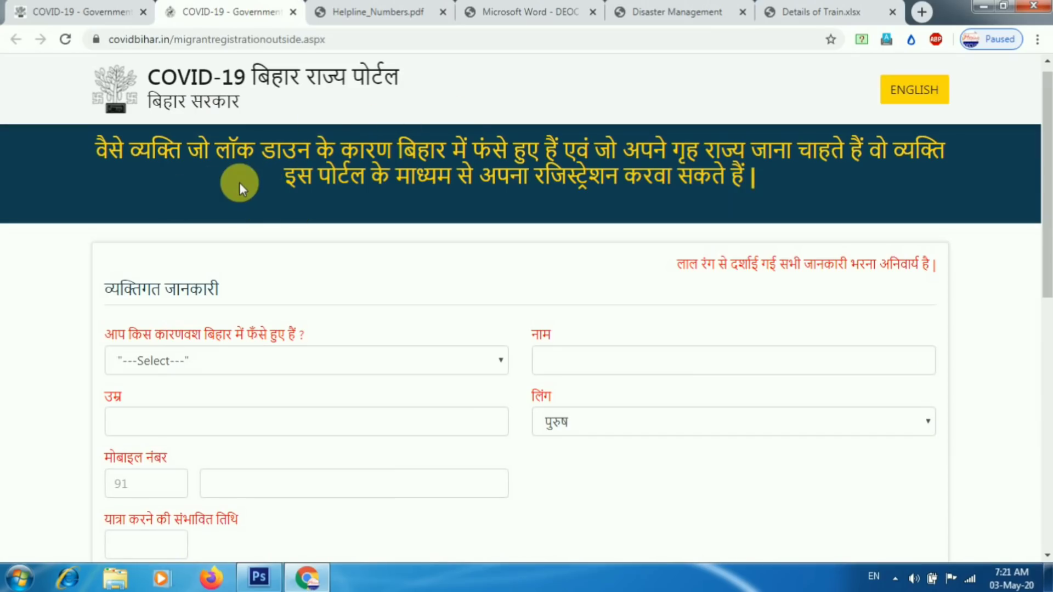
pyautogui.moveTo(108, 150); pyautogui.dragTo(811, 151)
pyautogui.click(679, 157)
pyautogui.click(811, 151)
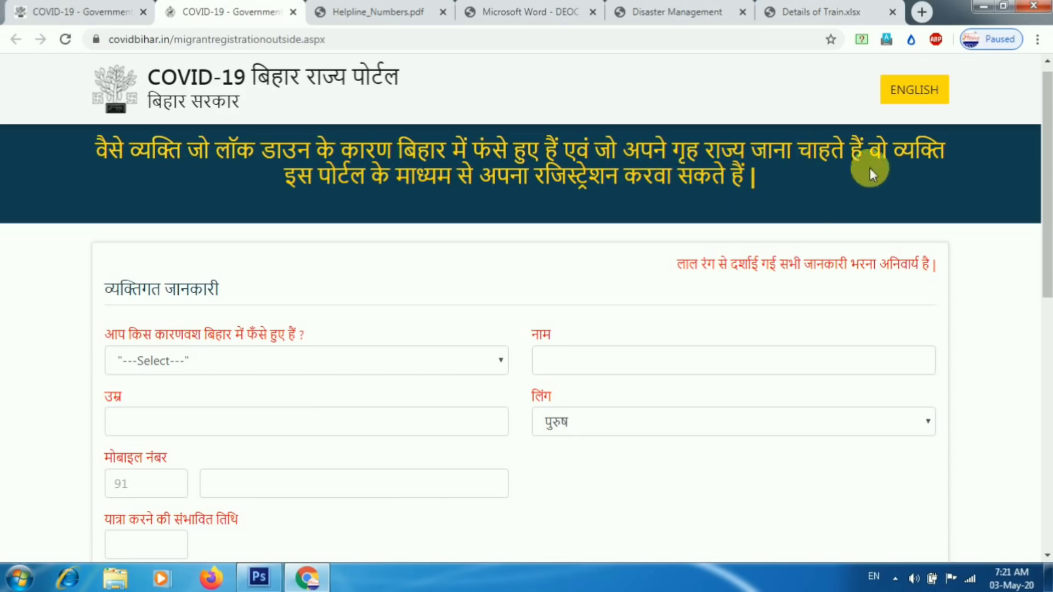
pyautogui.moveTo(372, 177); pyautogui.dragTo(759, 187)
pyautogui.click(760, 187)
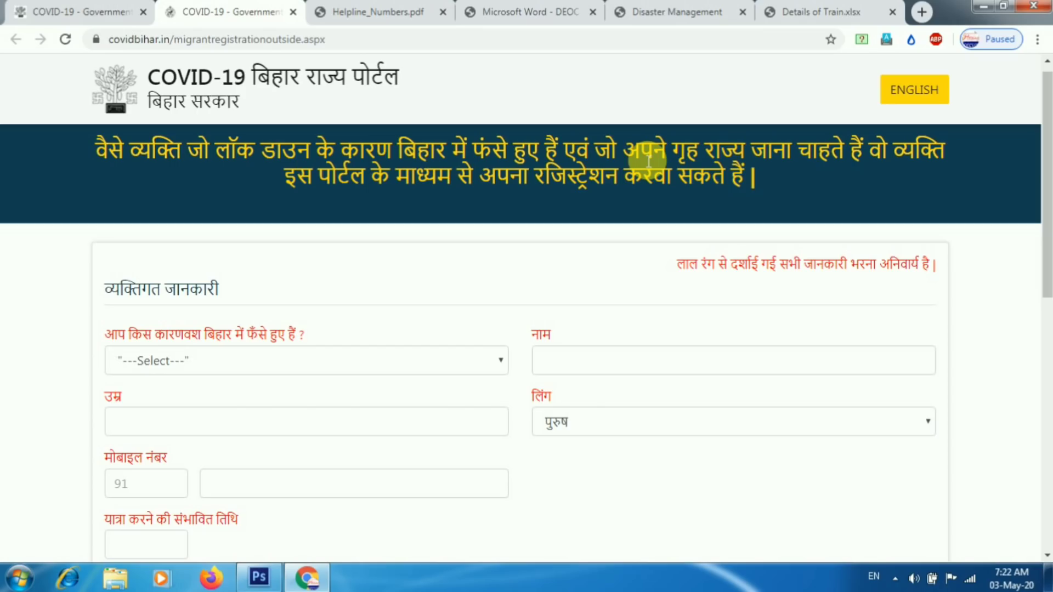
# Switch to the Disaster Management Department site and open the district emergency operation centre (DEOC) contact numbers document
pyautogui.click(88, 11)
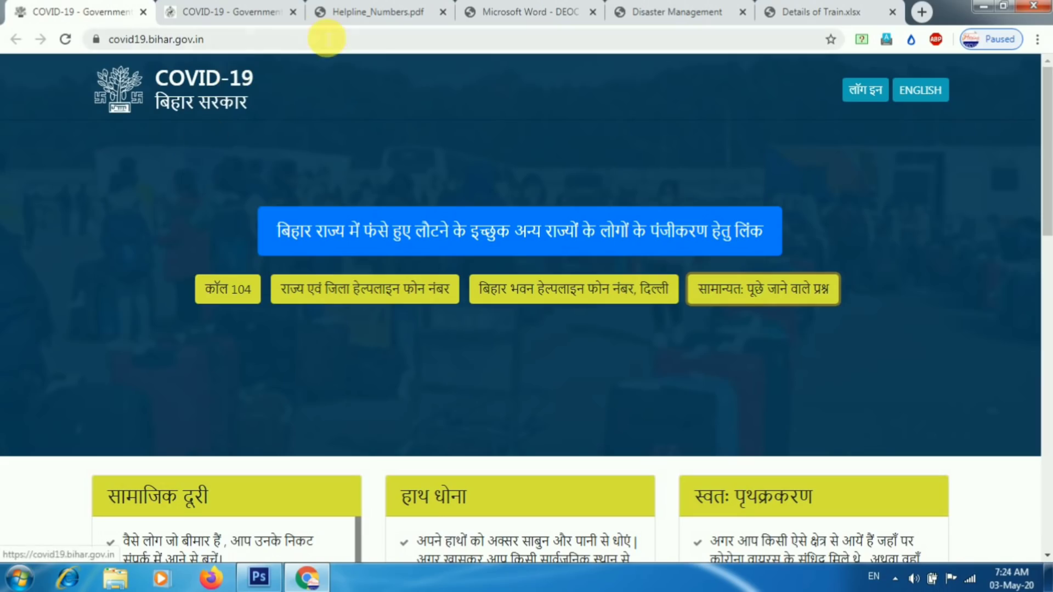
pyautogui.click(665, 12)
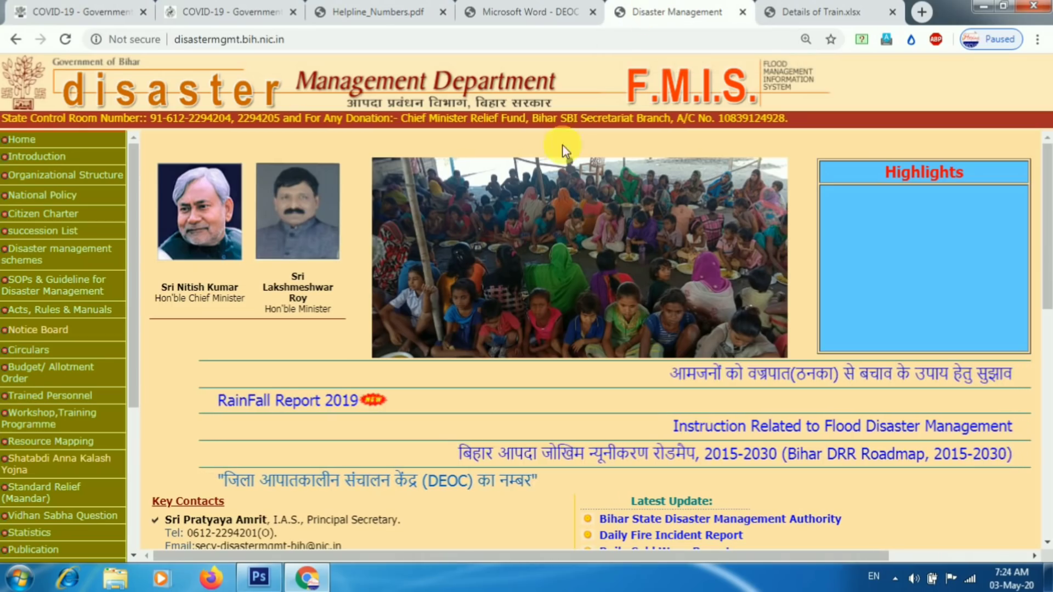
pyautogui.scroll(-3, 861, 274)
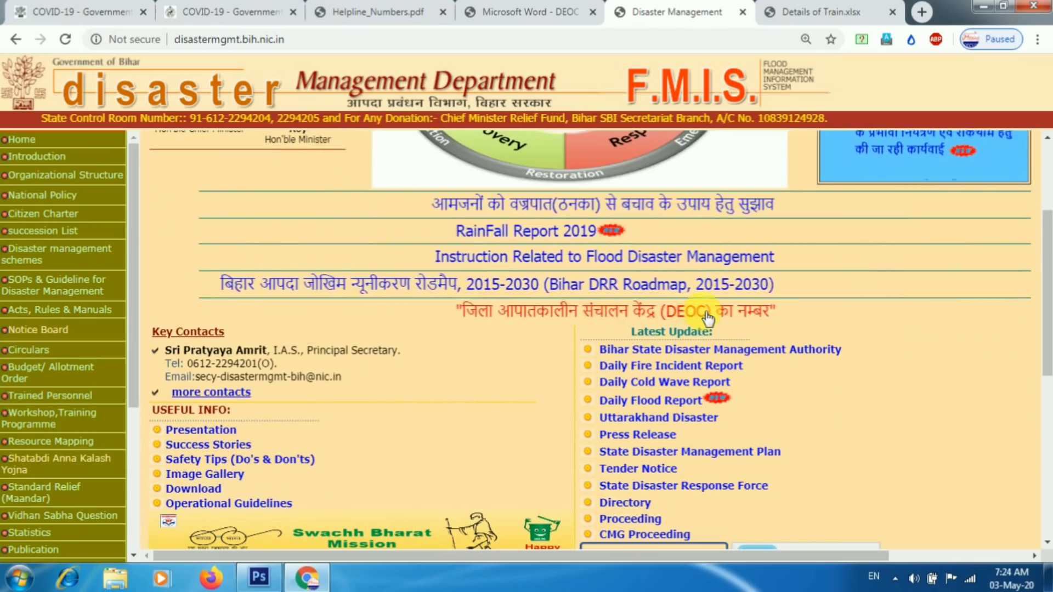
pyautogui.click(680, 311)
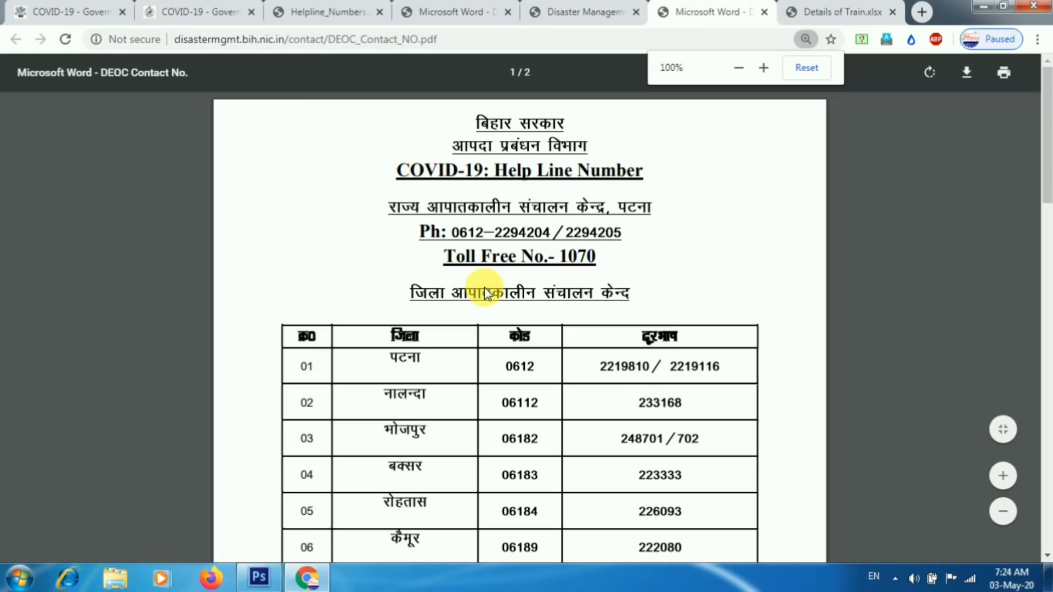
# Examine the district-wise helpline table in the DEOC contact document, enlarging the page to 175%
pyautogui.scroll(3, 485, 287)
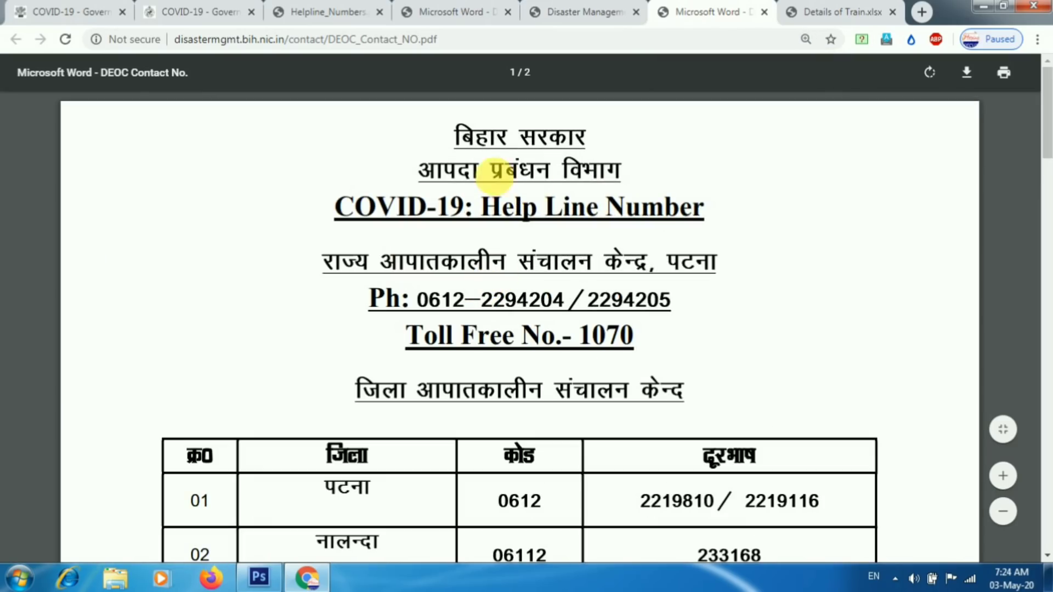
pyautogui.click(580, 181)
pyautogui.scroll(-4, 580, 181)
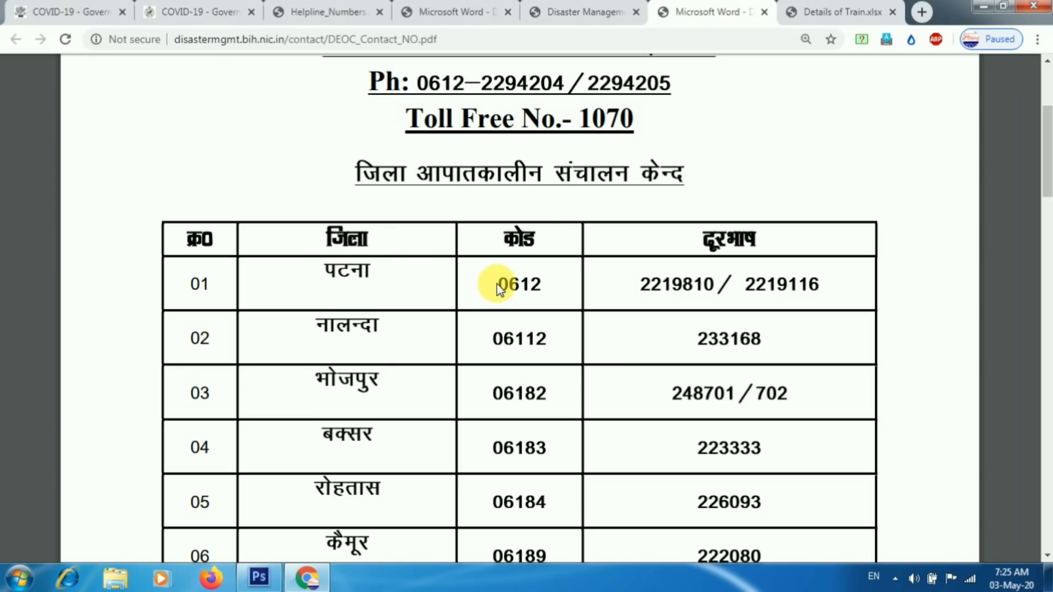
pyautogui.moveTo(1046, 175); pyautogui.dragTo(1046, 512)
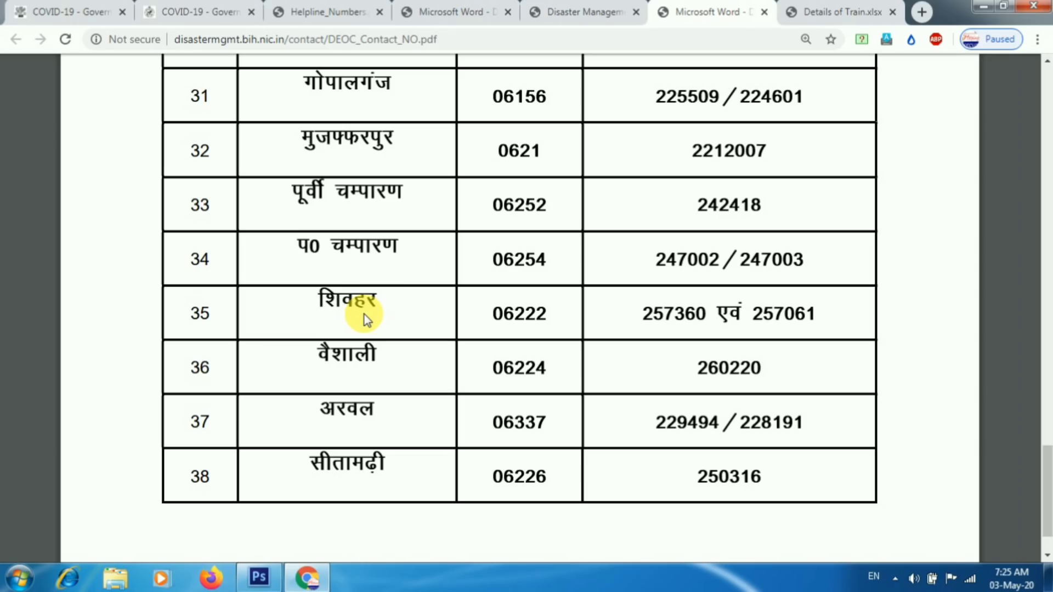
pyautogui.moveTo(1048, 461); pyautogui.dragTo(1047, 208)
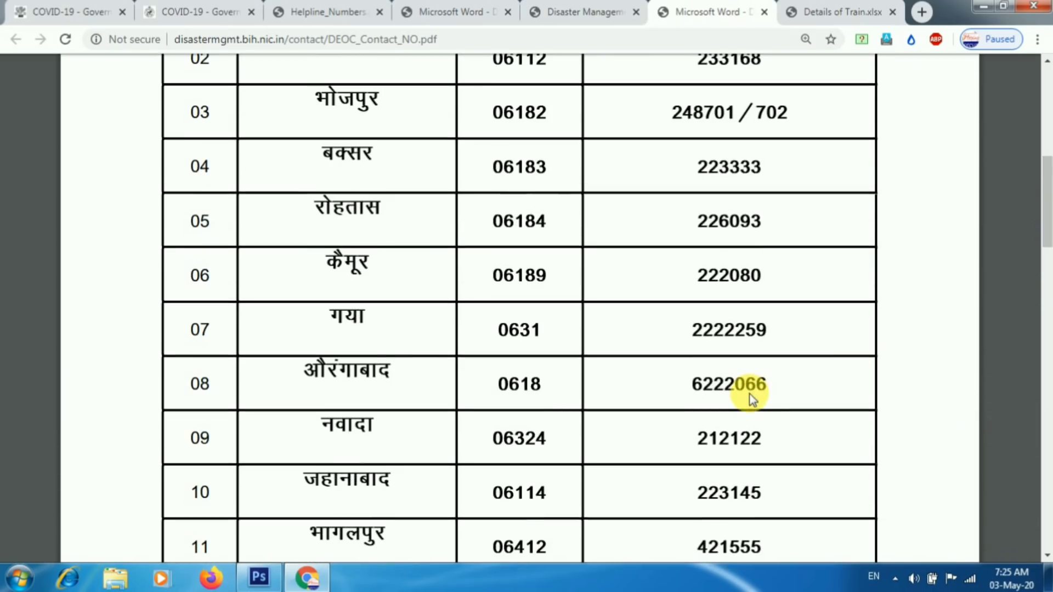
pyautogui.hotkey('ctrl', '+')
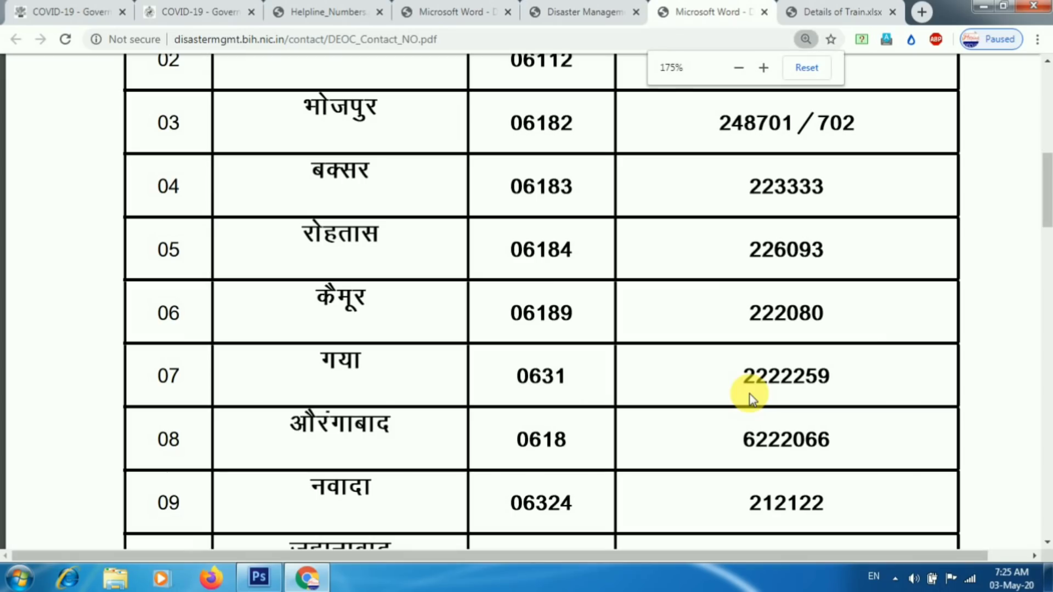
pyautogui.scroll(5, 749, 393)
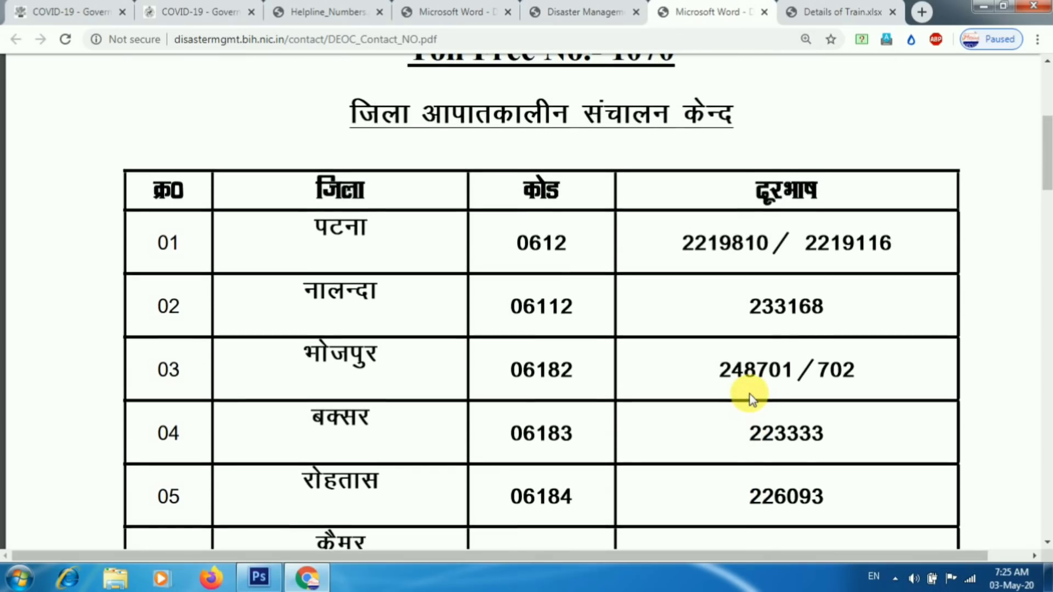
pyautogui.scroll(-3, 749, 394)
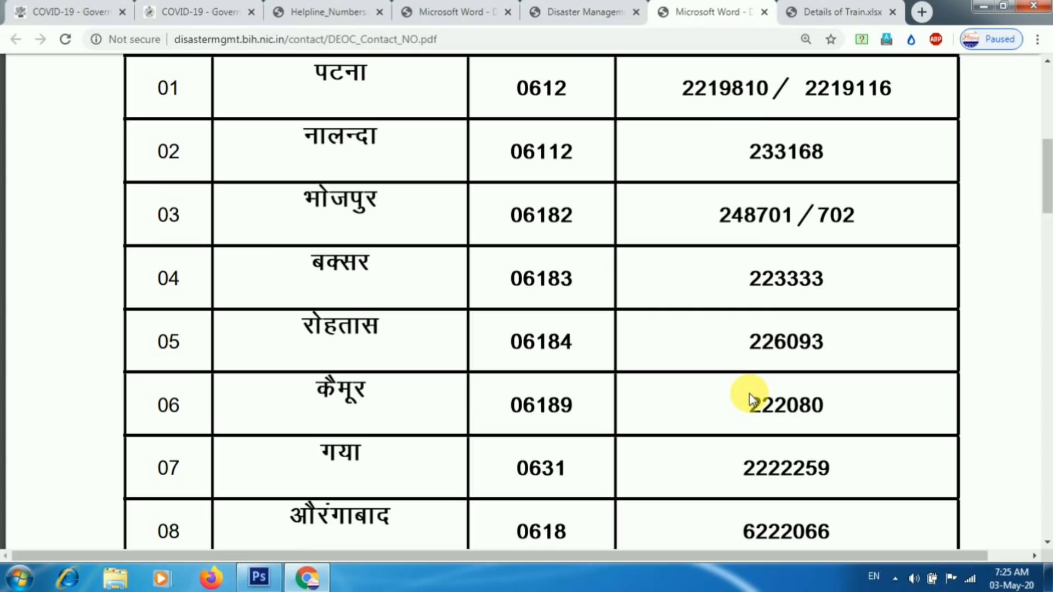
pyautogui.scroll(-2, 661, 387)
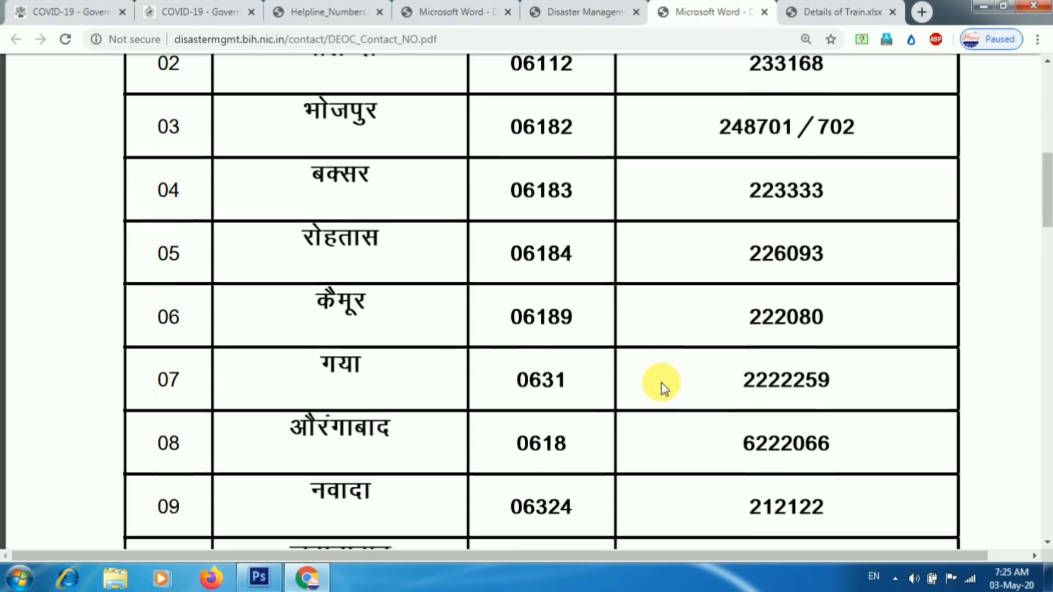
# Review the COVID-19 district helpline numbers in Helpline_Numbers.pdf
pyautogui.click(356, 12)
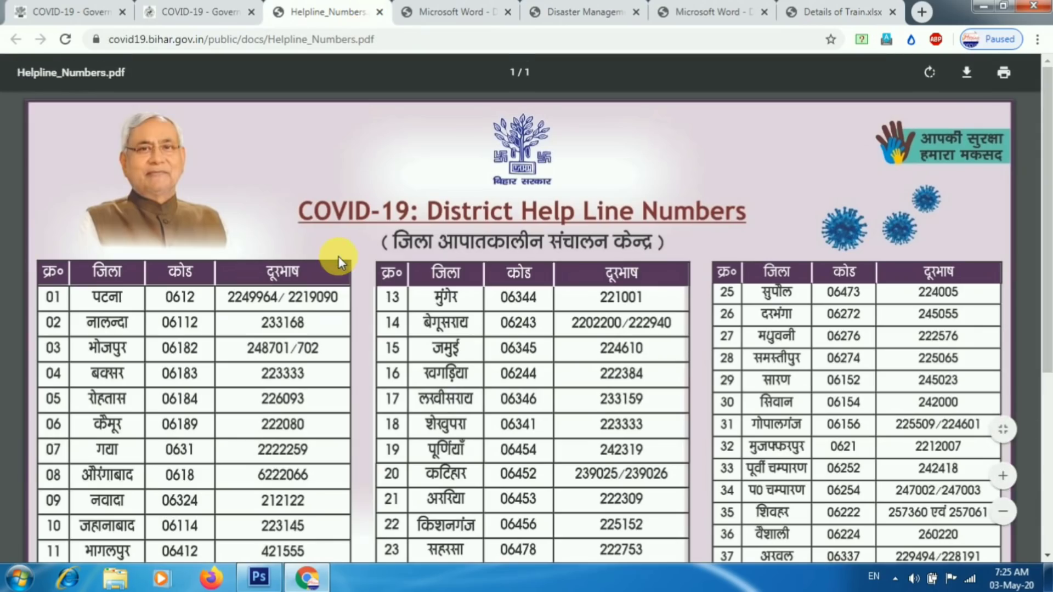
pyautogui.scroll(-1, 338, 255)
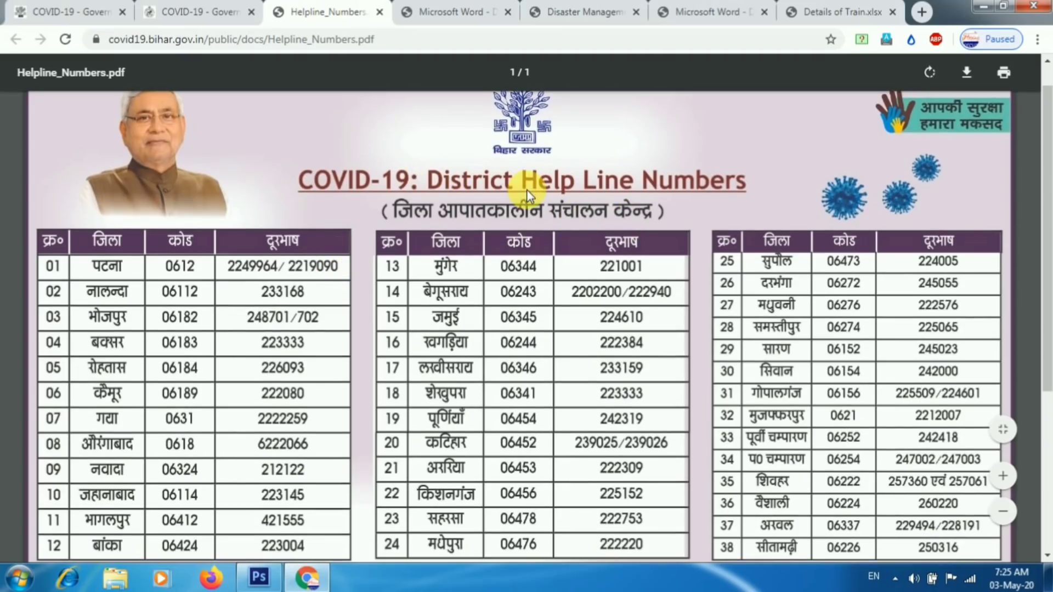
pyautogui.scroll(-2, 611, 189)
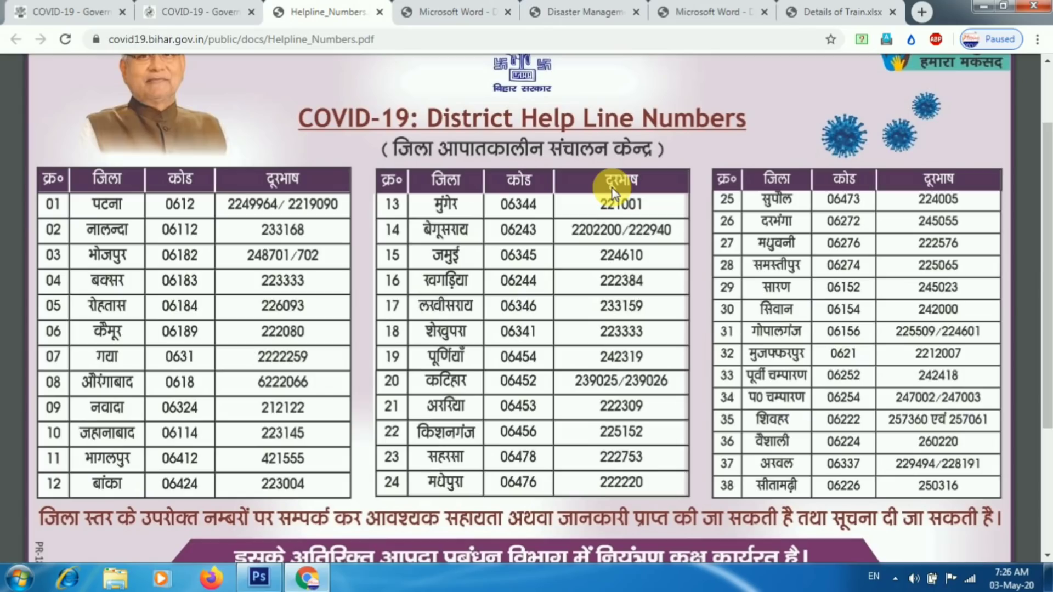
pyautogui.scroll(-1, 611, 186)
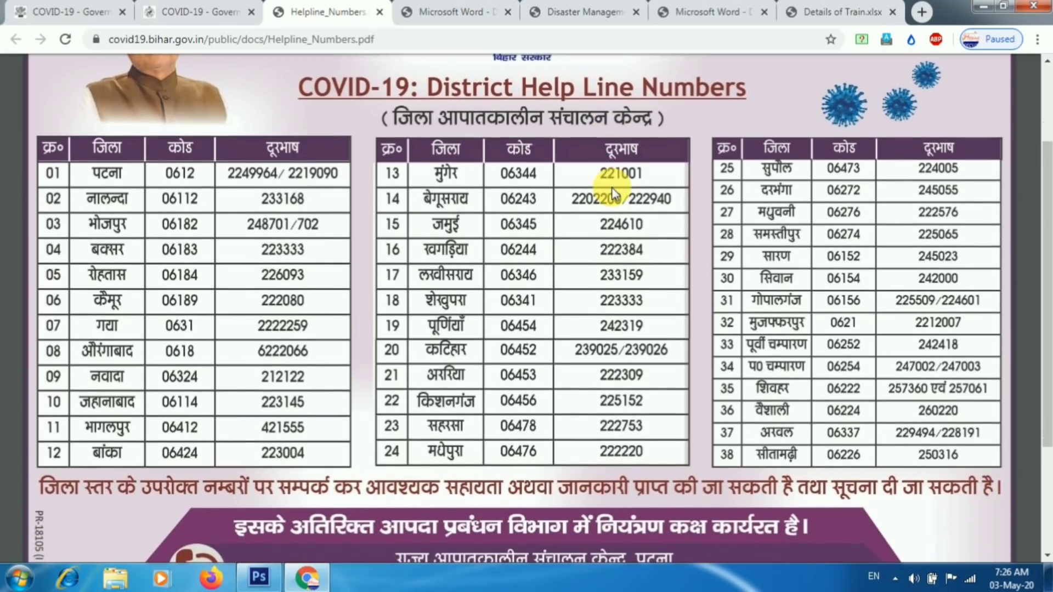
pyautogui.scroll(2, 611, 186)
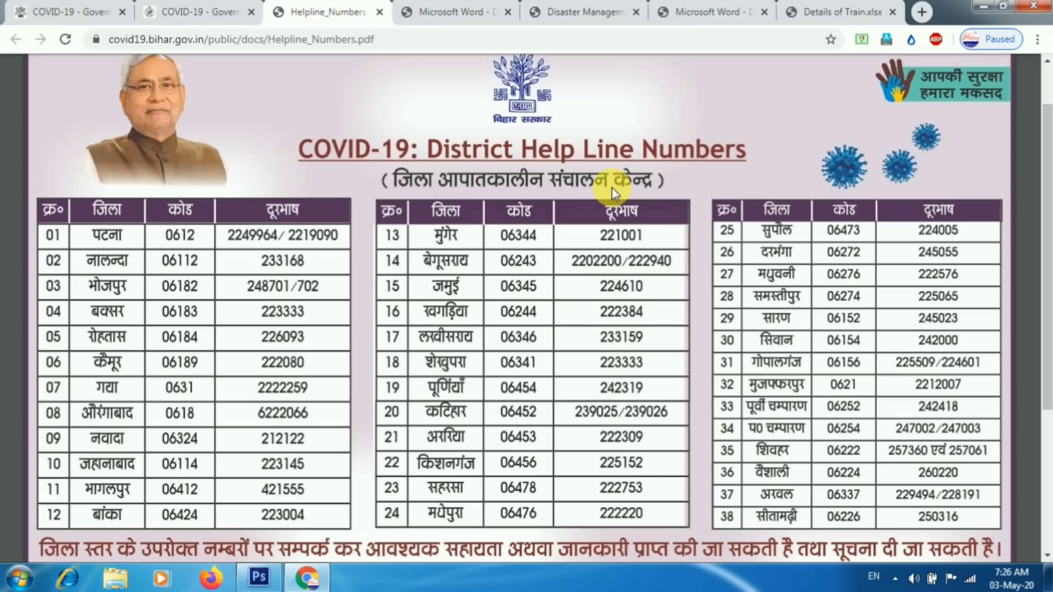
# Return to the migrant registration form and set the reason for being stranded in Bihar to Student (विद्यार्थी)
pyautogui.click(199, 12)
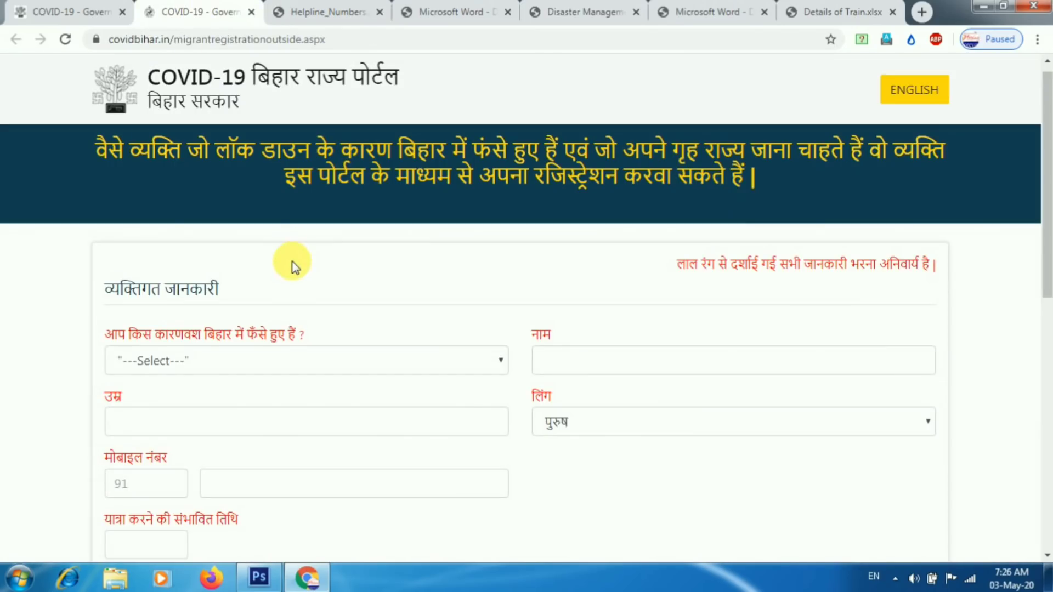
pyautogui.moveTo(1046, 234); pyautogui.dragTo(776, 324)
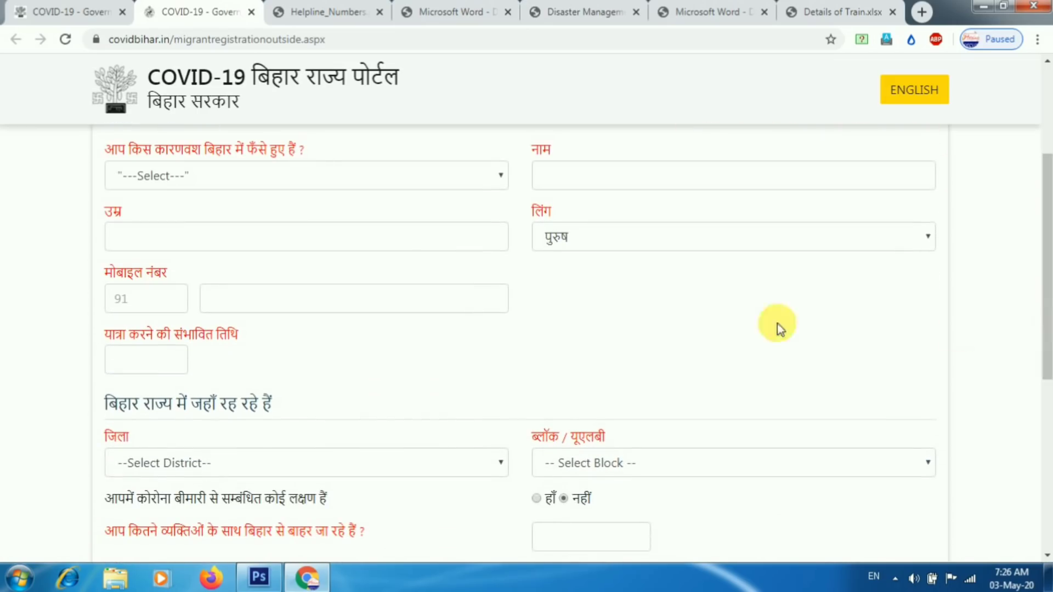
pyautogui.click(165, 181)
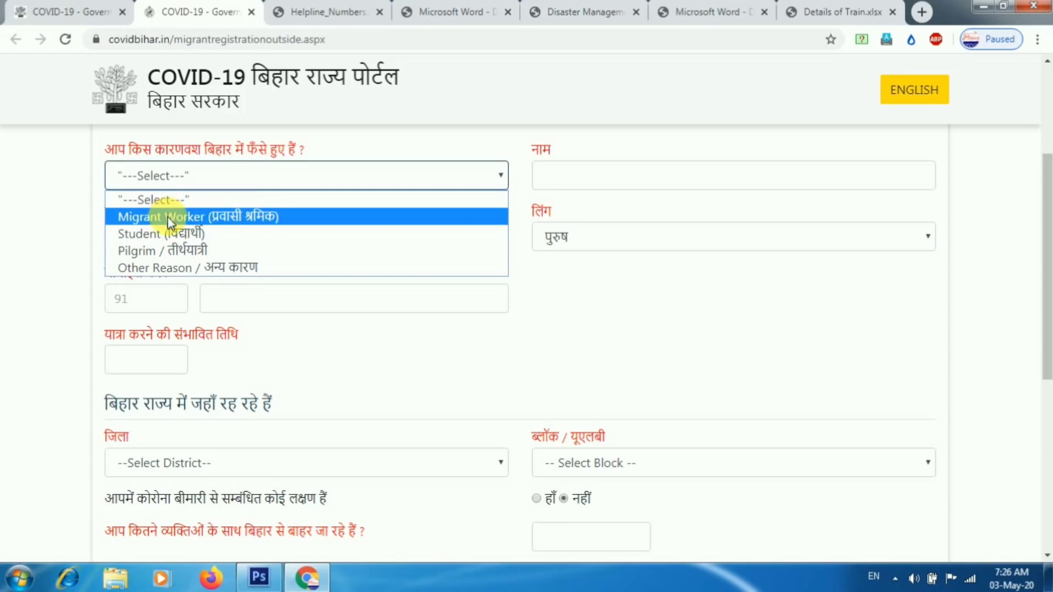
pyautogui.click(152, 232)
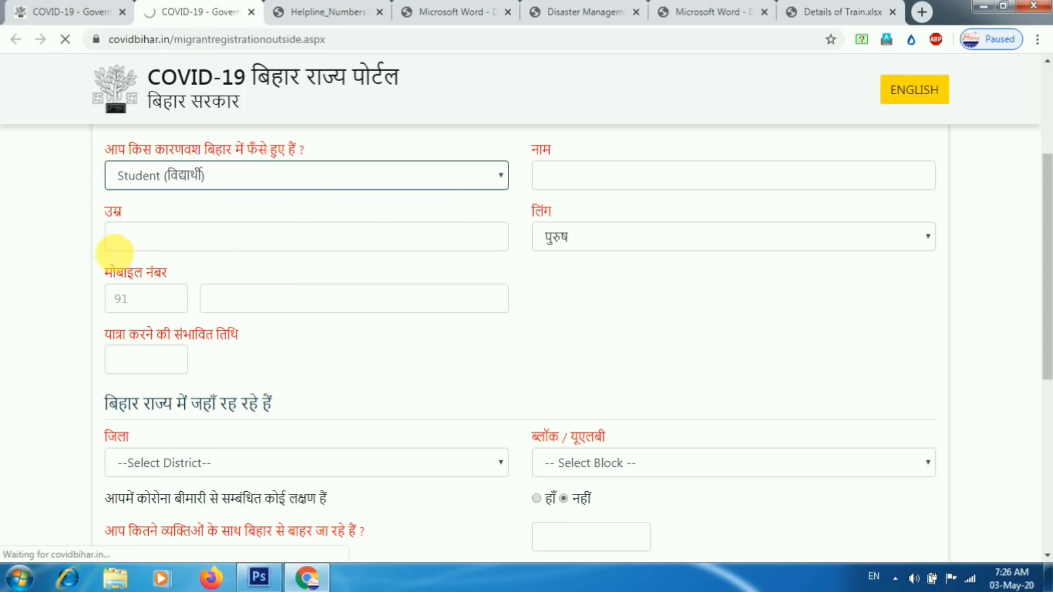
# View the calendar for the expected travel date and close it without picking a date
pyautogui.moveTo(1045, 175); pyautogui.dragTo(1047, 283)
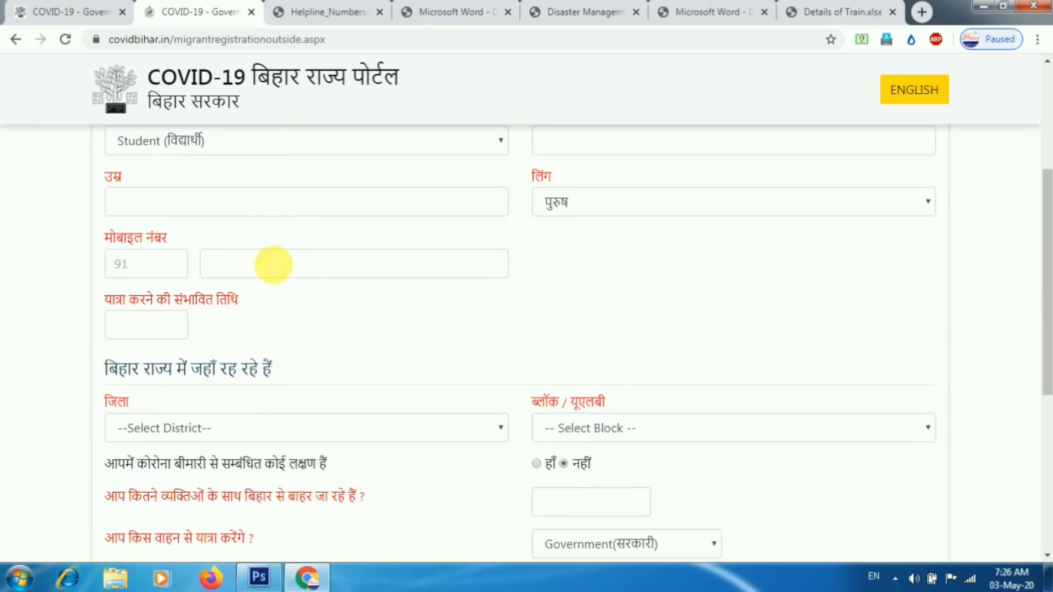
pyautogui.click(130, 318)
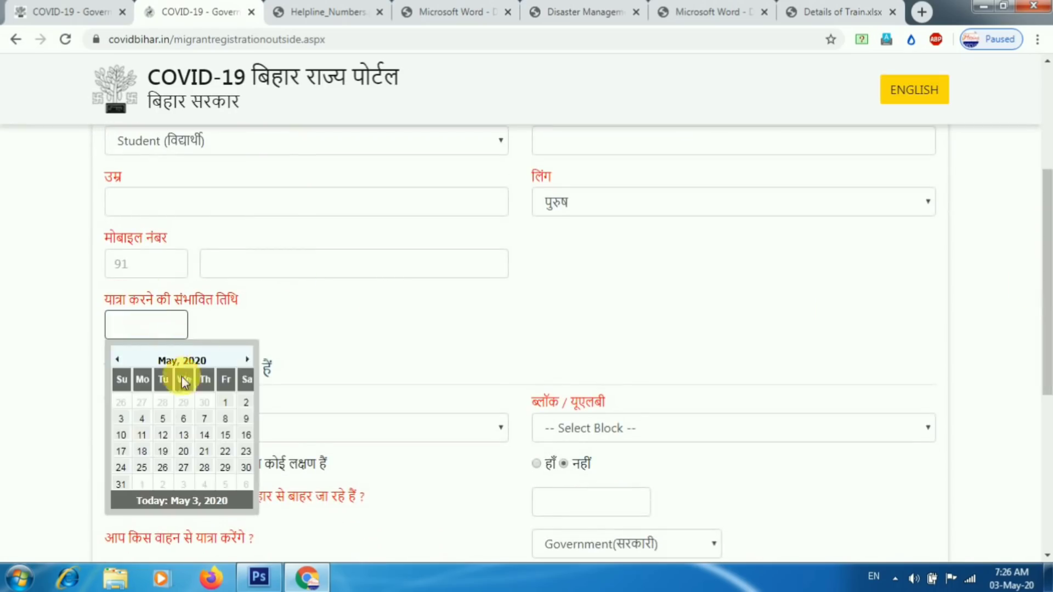
pyautogui.click(379, 318)
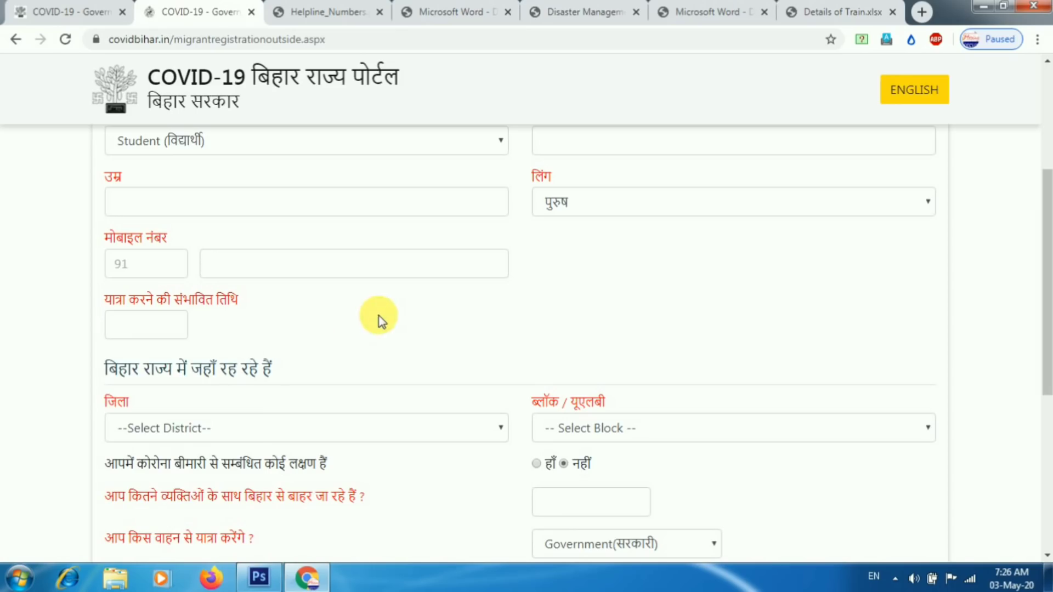
# Look through the district options for the current place of stay in Bihar without choosing one
pyautogui.scroll(-2, 1044, 351)
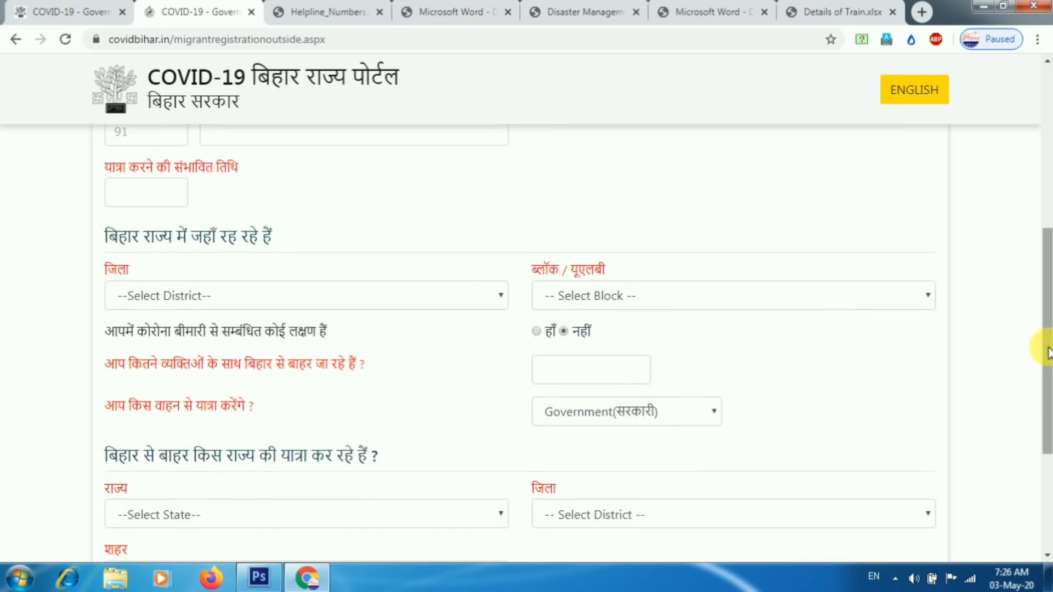
pyautogui.click(416, 296)
pyautogui.click(405, 298)
pyautogui.click(392, 301)
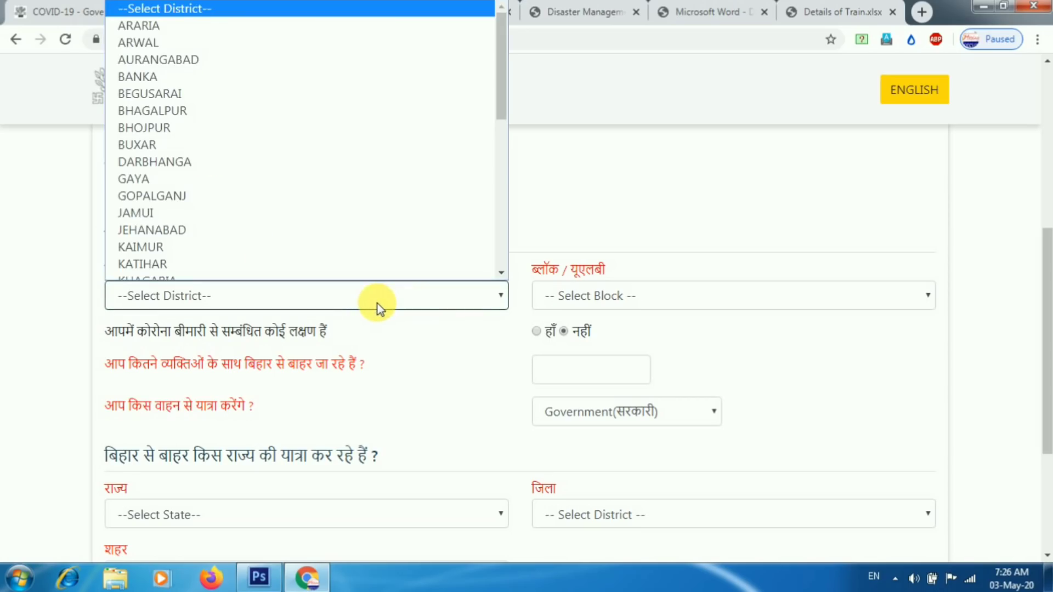
pyautogui.click(377, 304)
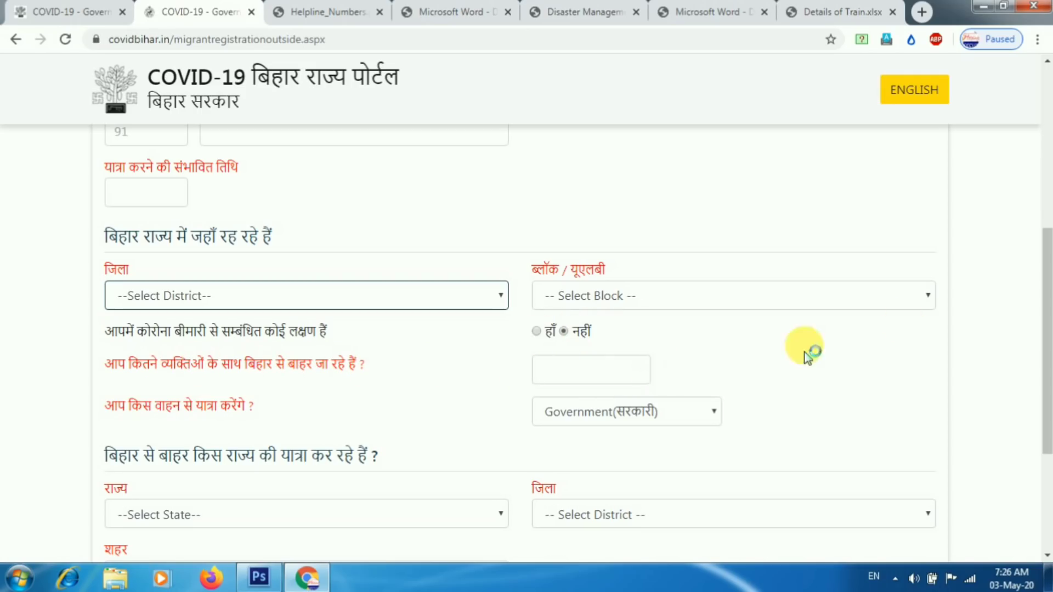
# Check the vehicle type options for the journey, leaving Government (सरकारी) selected
pyautogui.moveTo(1042, 336); pyautogui.dragTo(1039, 365)
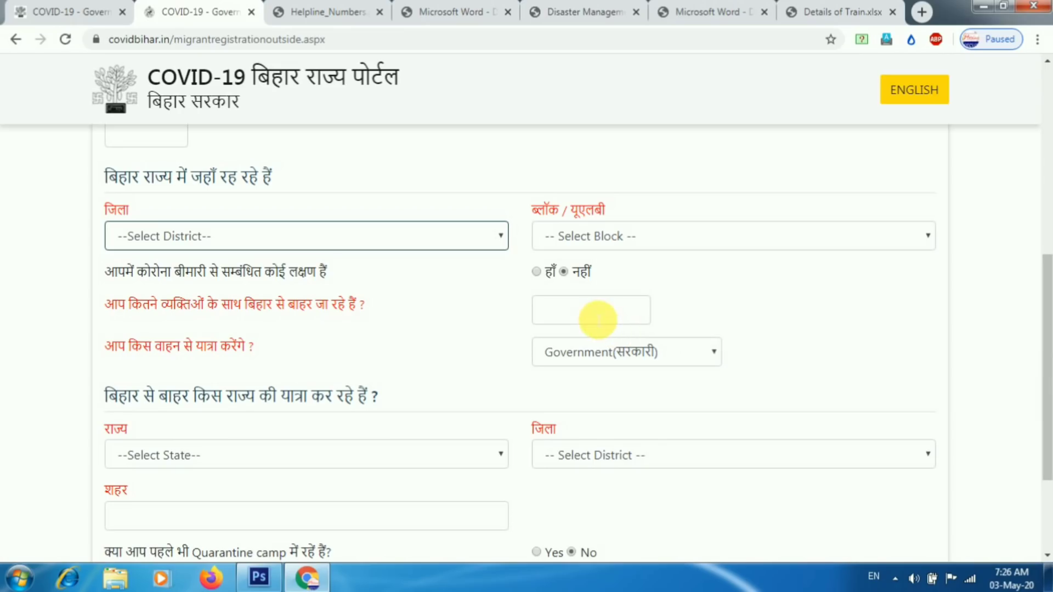
pyautogui.moveTo(163, 347); pyautogui.dragTo(317, 345)
pyautogui.click(317, 346)
pyautogui.click(576, 353)
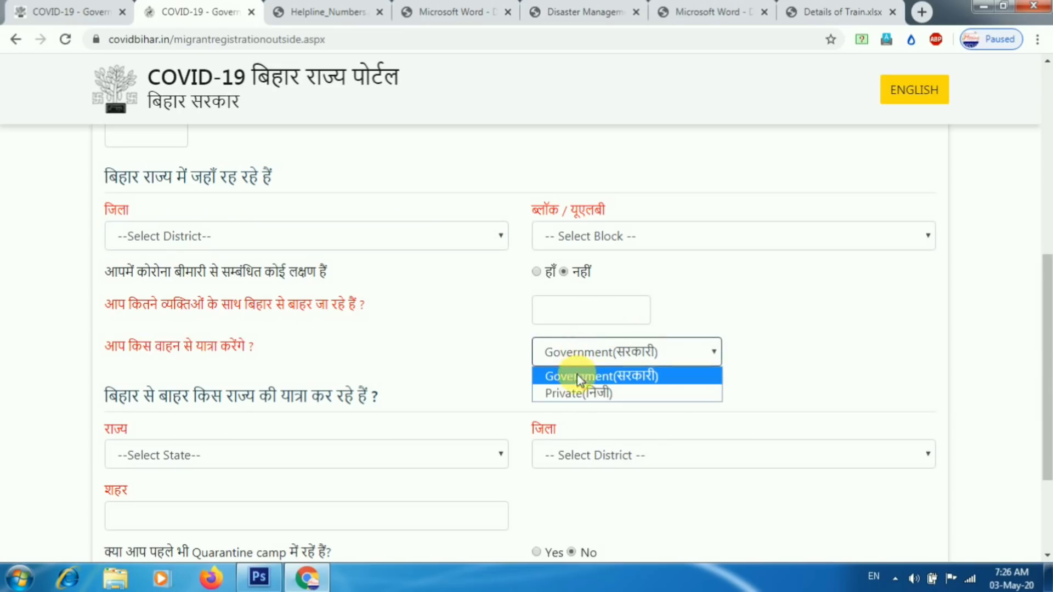
pyautogui.click(441, 347)
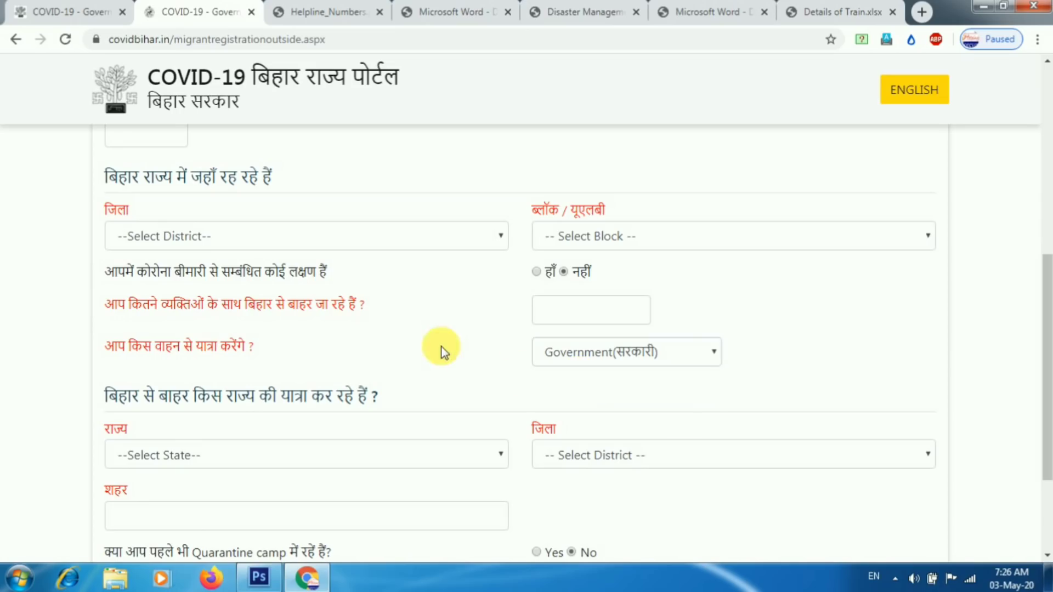
# Look through the destination state options for travel outside Bihar without choosing one
pyautogui.moveTo(1047, 308); pyautogui.dragTo(1046, 364)
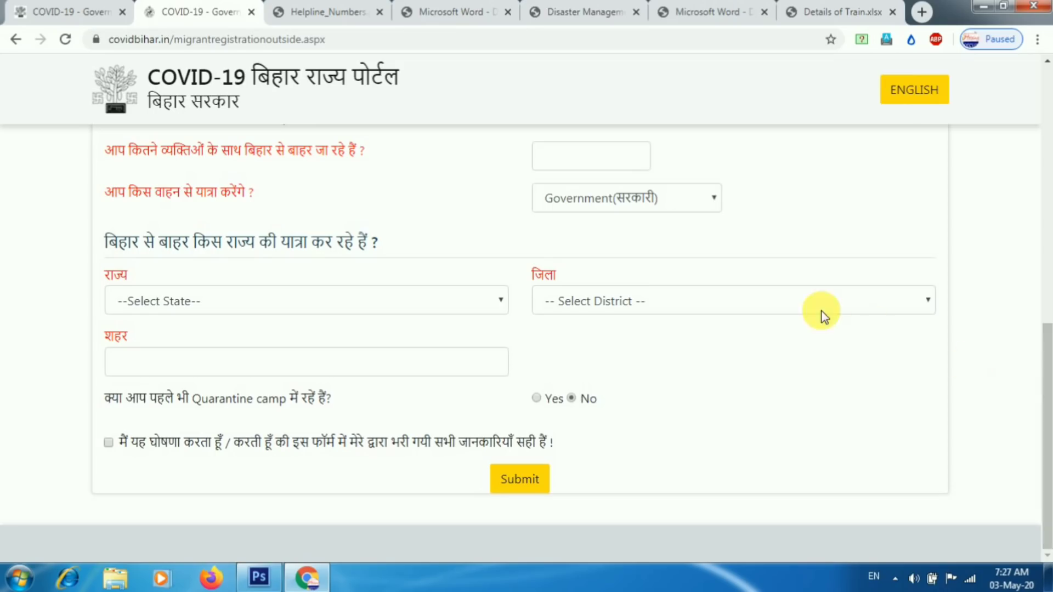
pyautogui.click(151, 297)
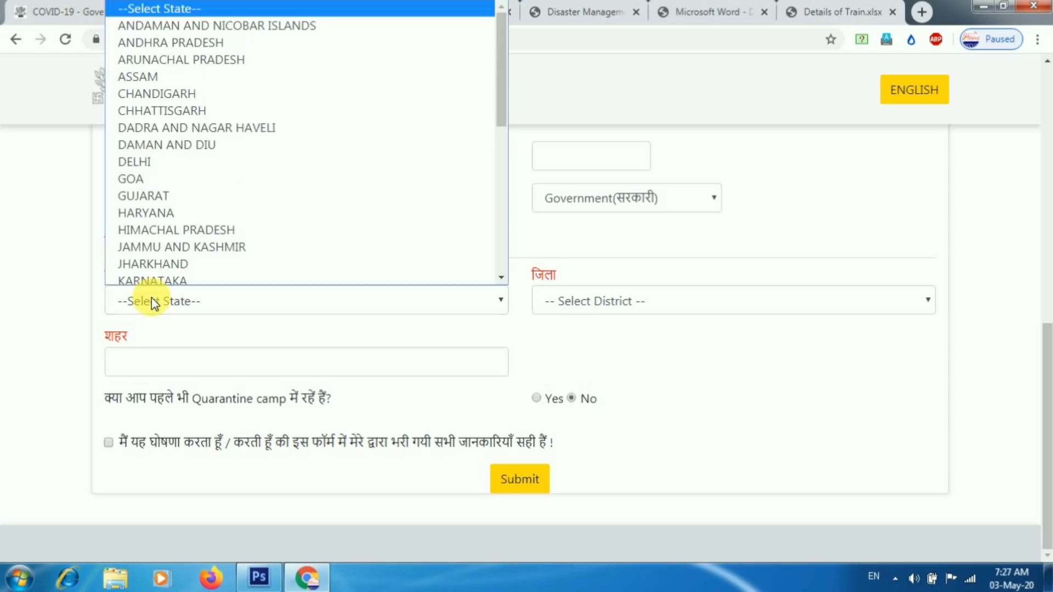
pyautogui.click(47, 216)
pyautogui.moveTo(110, 276); pyautogui.dragTo(270, 247)
pyautogui.click(195, 282)
pyautogui.click(279, 248)
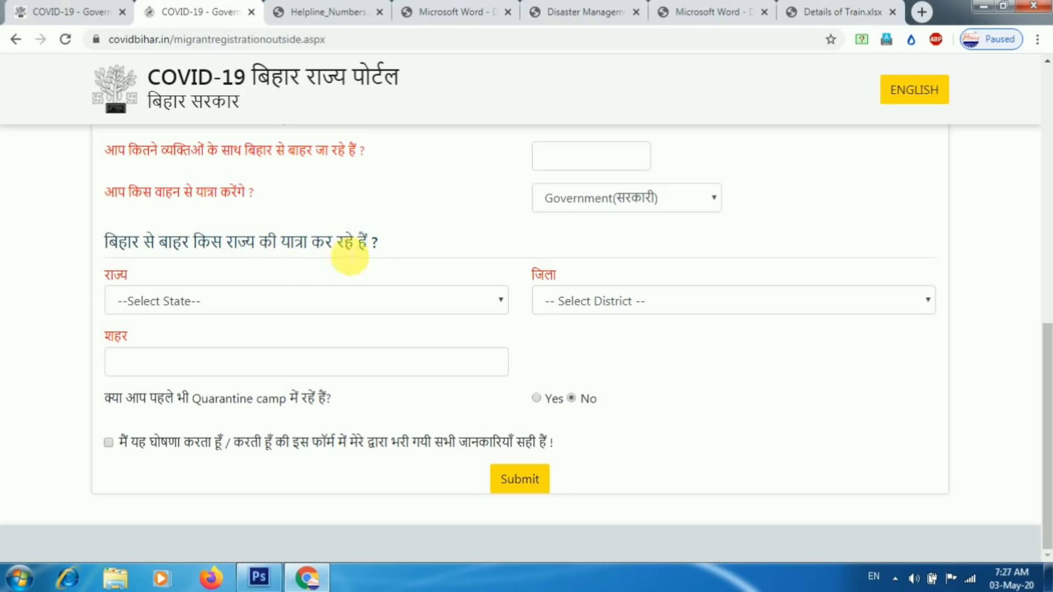
# Check the destination district list without choosing one, and keep No for the previous Quarantine camp stay
pyautogui.click(618, 302)
pyautogui.click(620, 307)
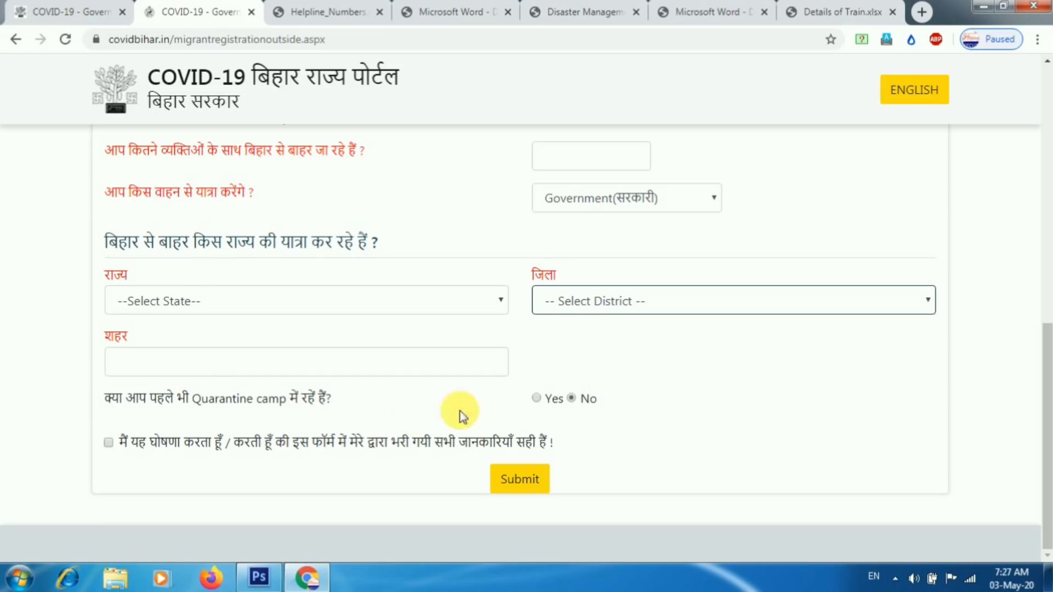
pyautogui.click(572, 399)
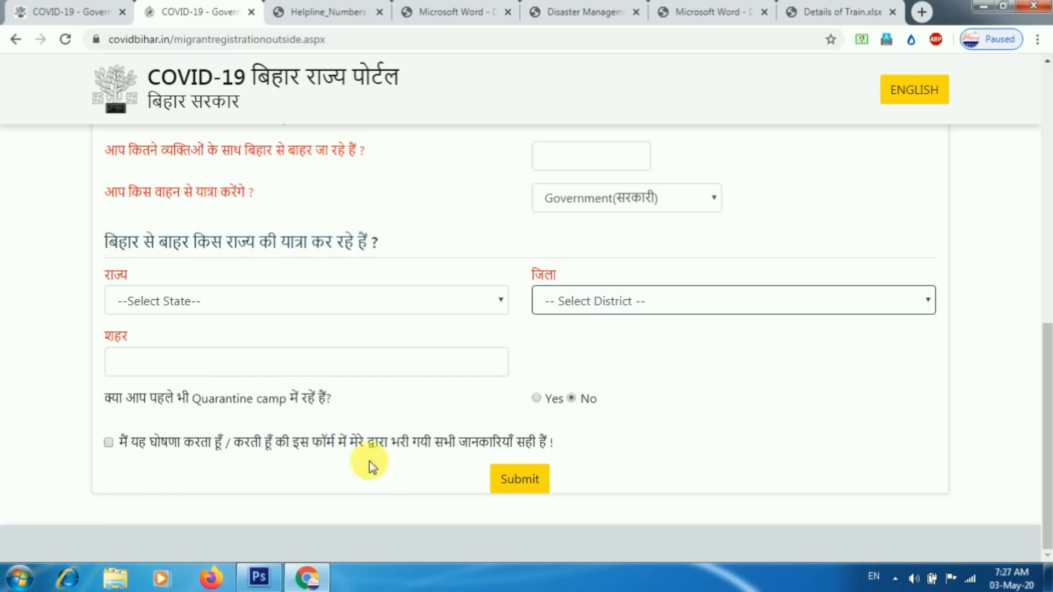
pyautogui.moveTo(1045, 422); pyautogui.dragTo(1048, 163)
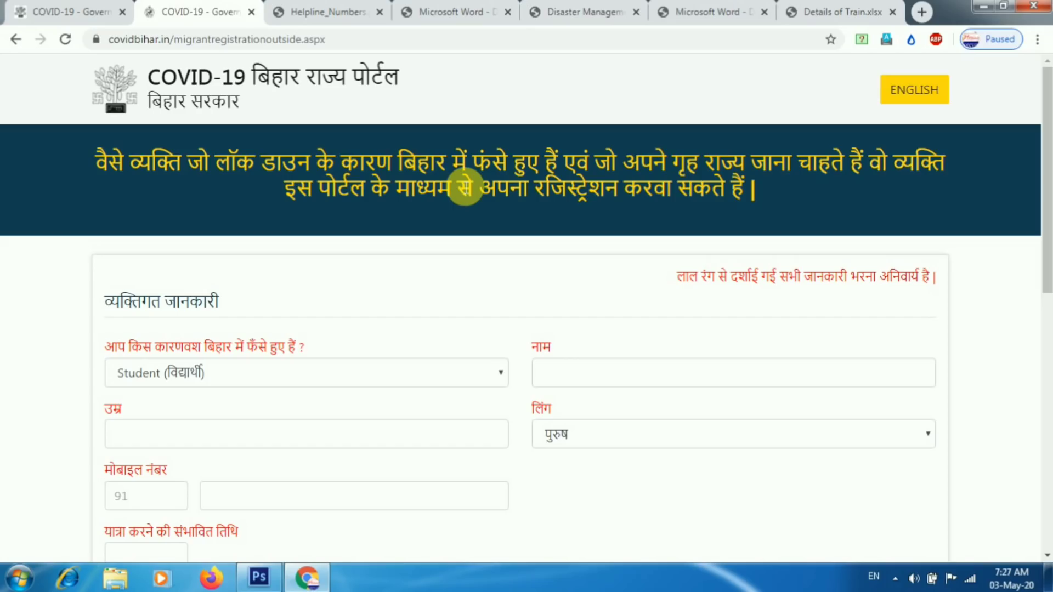
# Go through the open helpline documents and examine the district emergency centre numbers in DEOC_Contact_NO.pdf
pyautogui.click(334, 10)
pyautogui.click(442, 7)
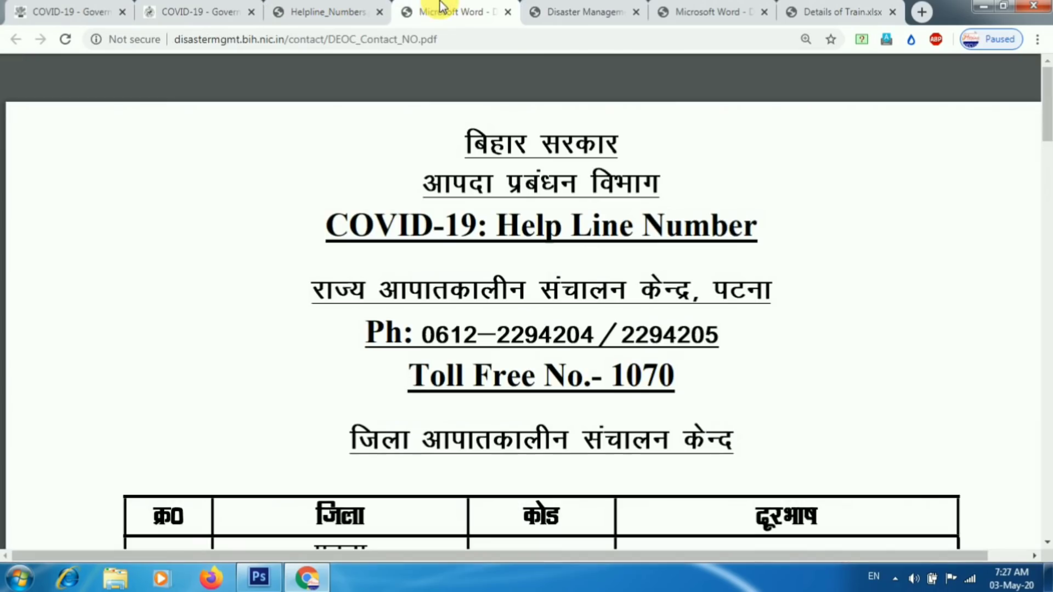
pyautogui.click(579, 10)
pyautogui.click(685, 8)
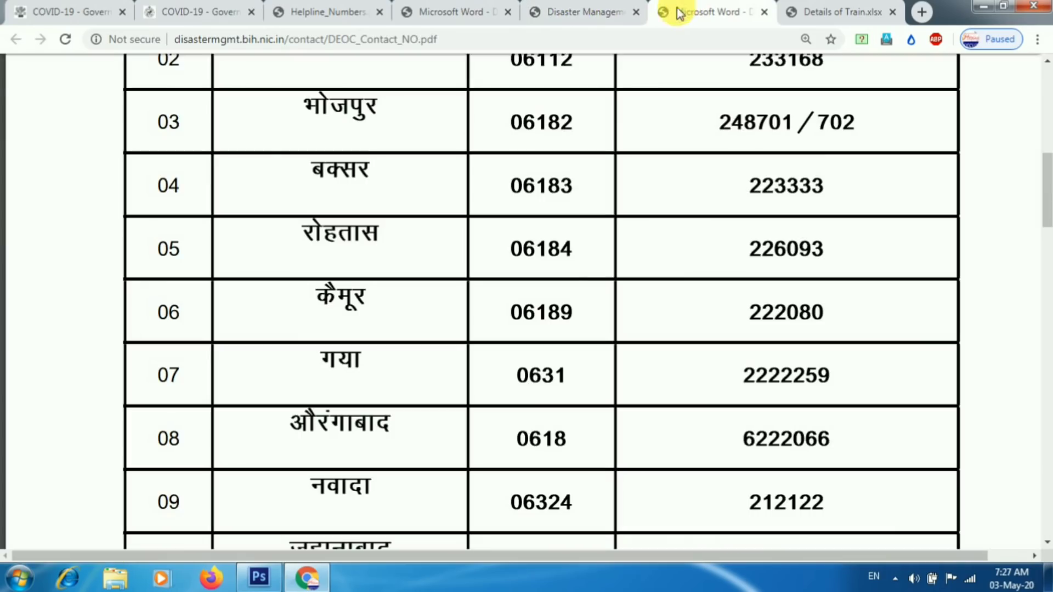
pyautogui.moveTo(1046, 198); pyautogui.dragTo(1046, 351)
# Revisit the Disaster Management Department site and the district list in Helpline_Numbers.pdf, and return to the migrant registration form
pyautogui.click(580, 8)
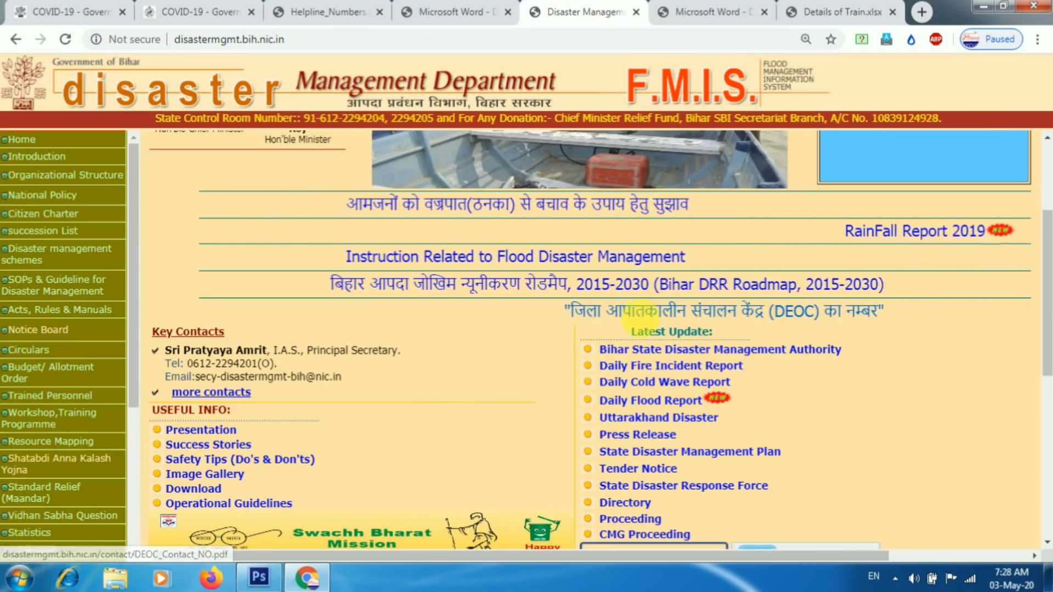
pyautogui.click(304, 10)
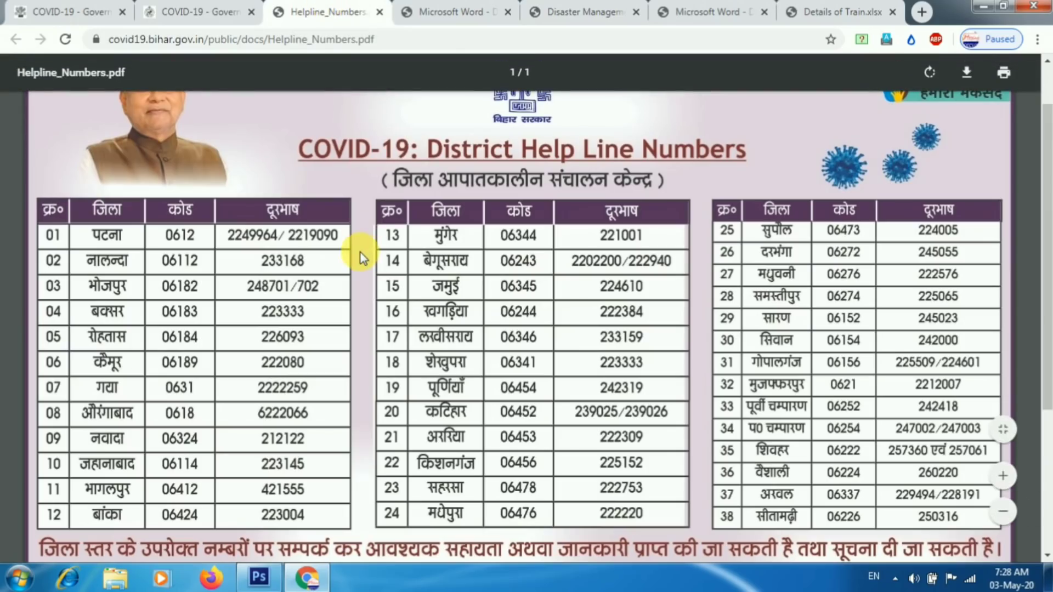
pyautogui.hotkey('ctrl', 'shift', 'Tab')
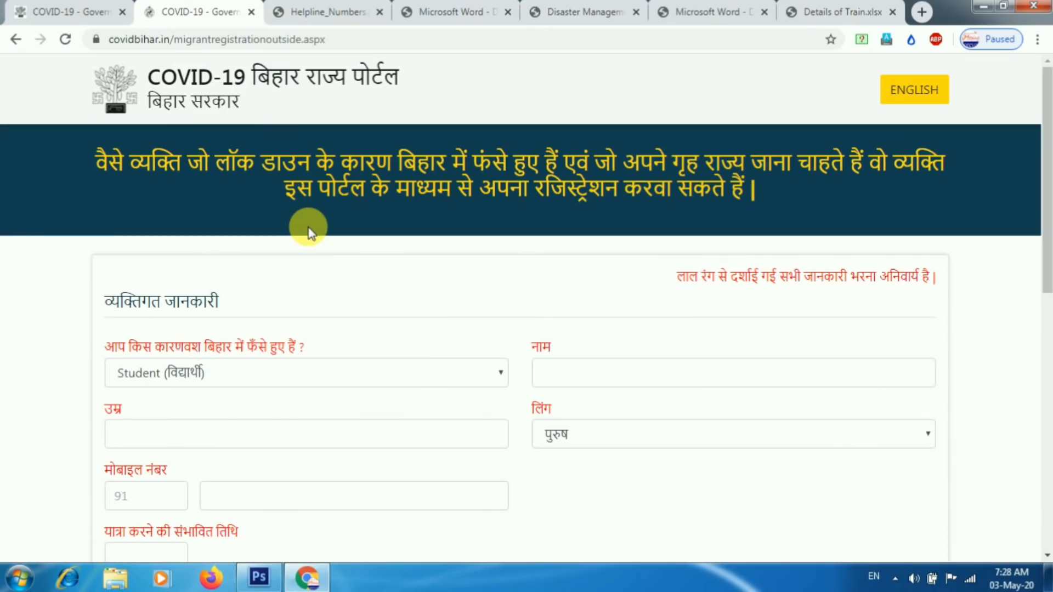